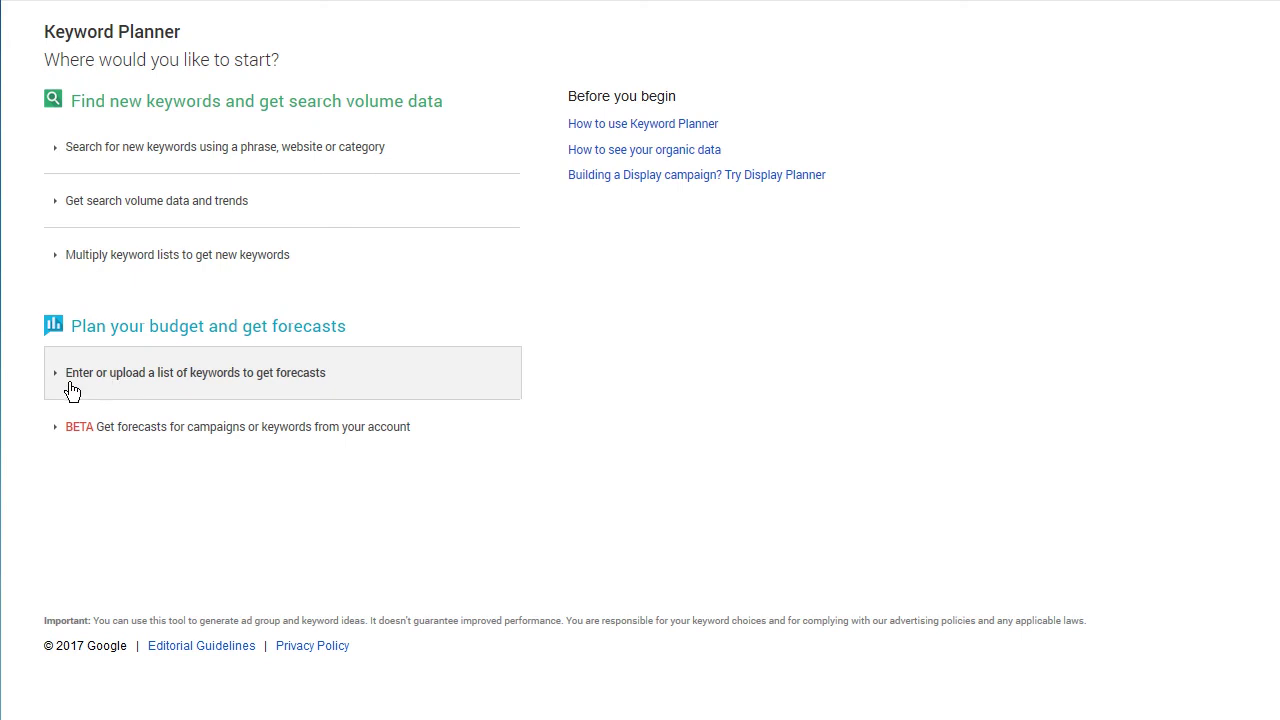
Step: Paste the fishing keyword list (fishing pole, rod, tackle, reels, gear, shop) into the forecast keyword box
left_click(230, 385)
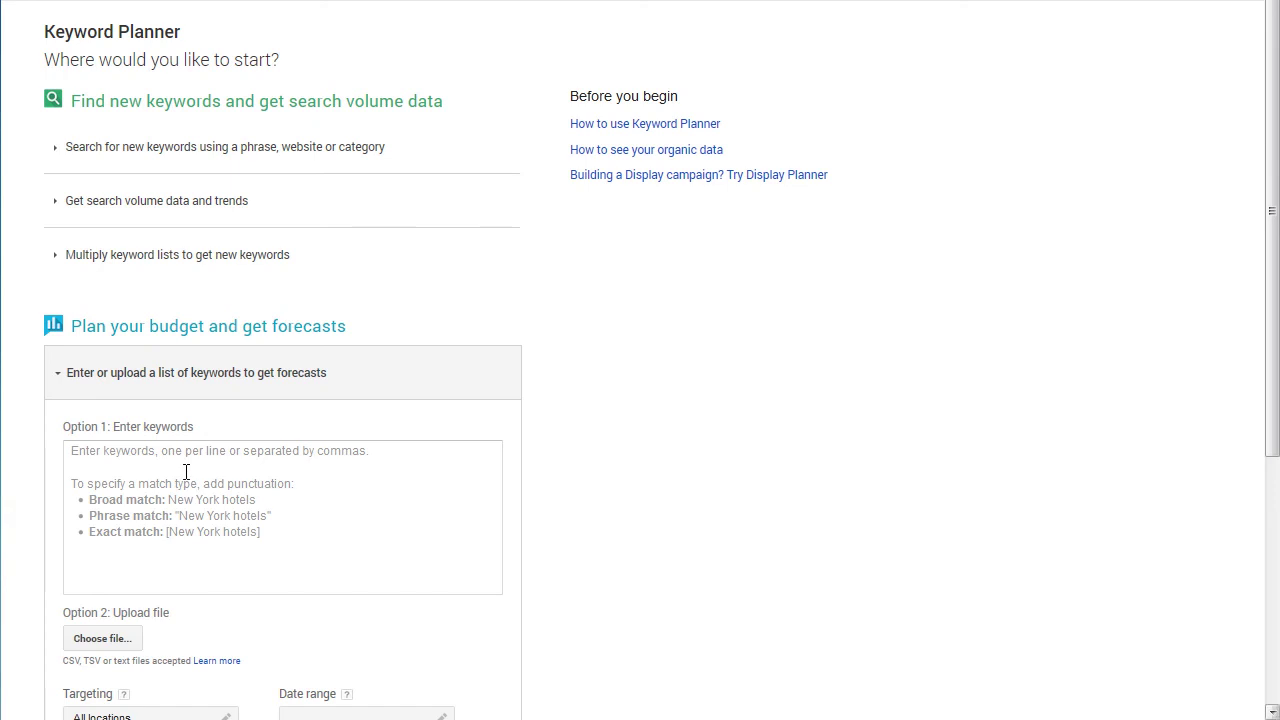
left_click(152, 487)
key("ctrl+v")
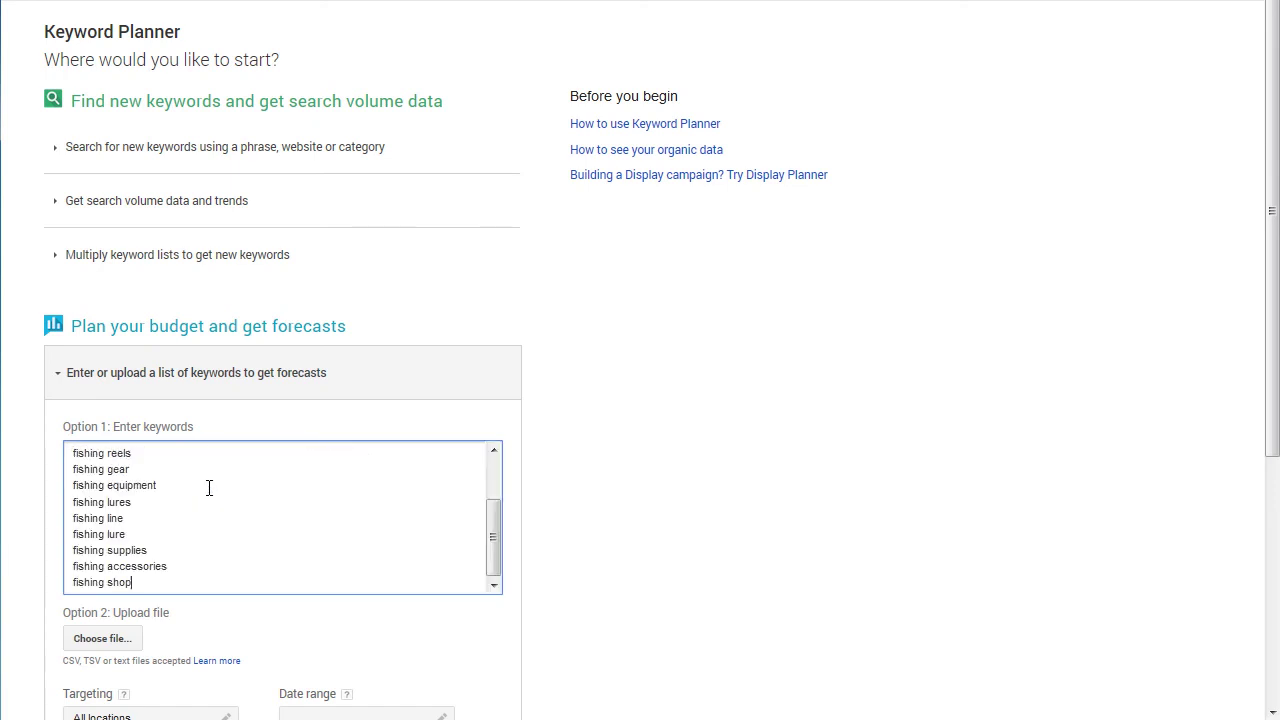
left_click_drag(493, 555, 493, 477)
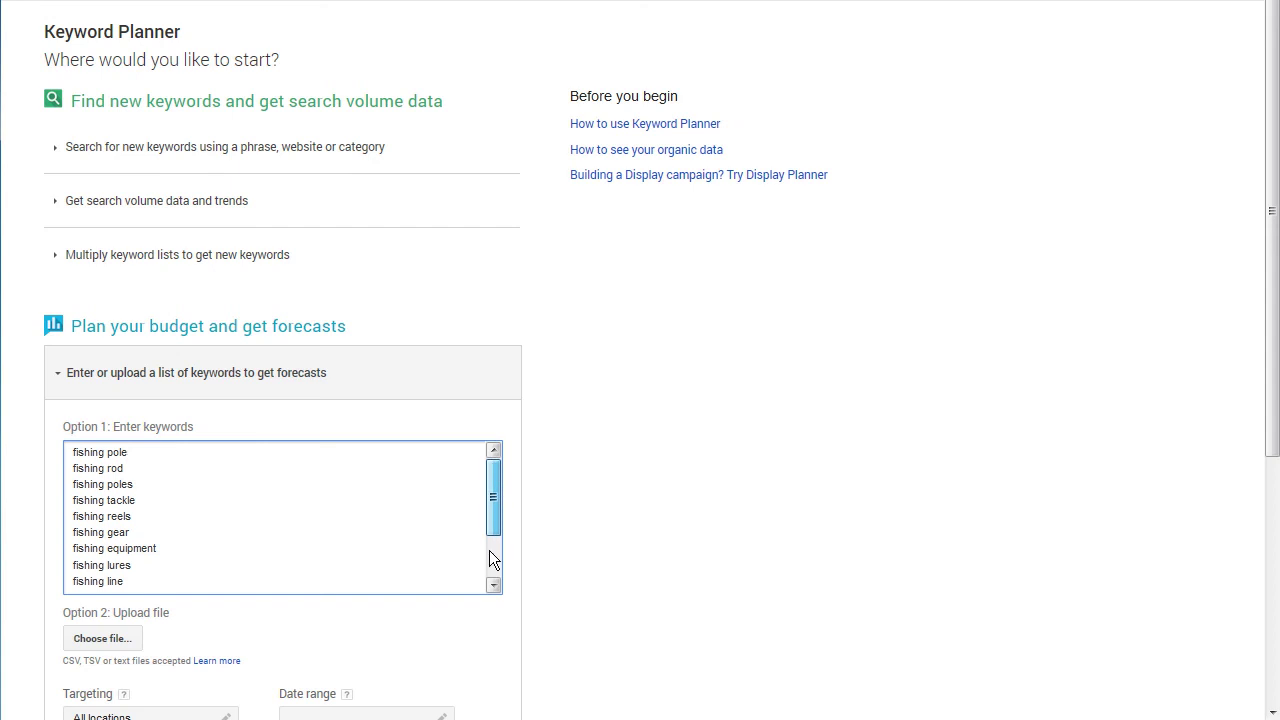
scroll(489, 550, "down", 1)
left_click(634, 488)
scroll(657, 442, "down", 3)
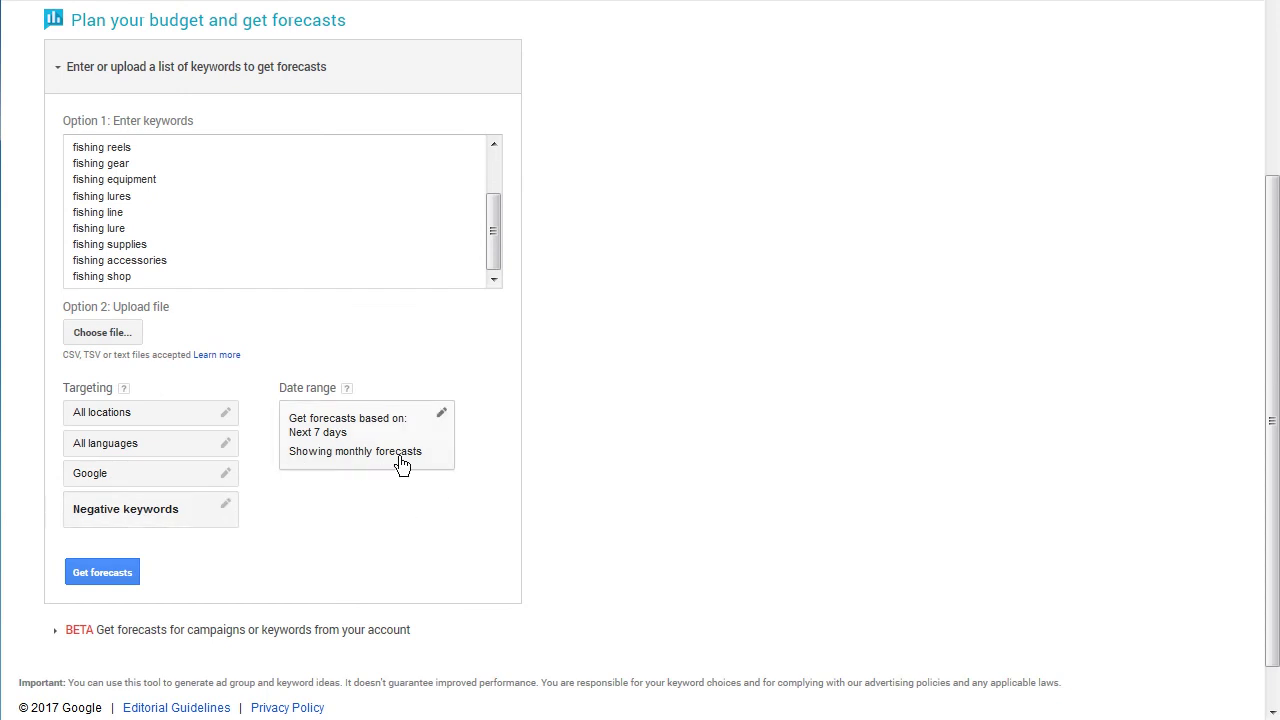
Step: Get forecasts and view the 'fishing pole' ad group's per-keyword table
left_click(85, 572)
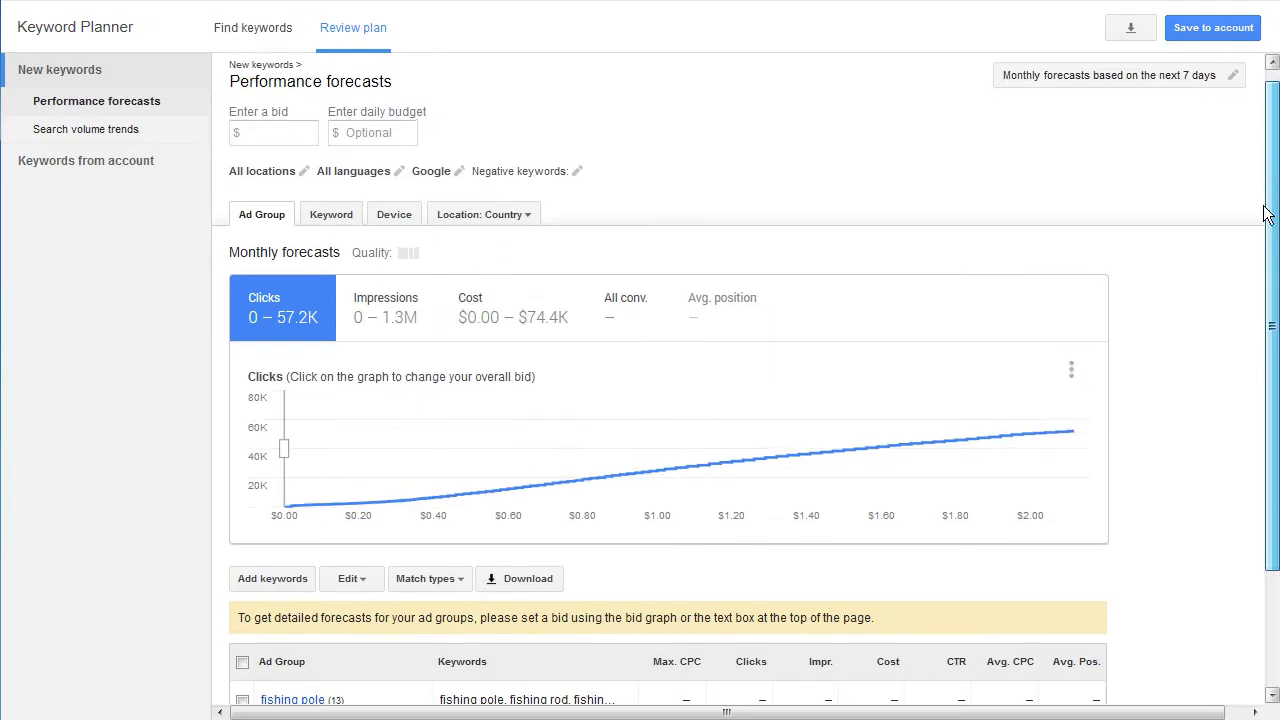
scroll(1265, 290, "down", 2)
scroll(1265, 290, "down", 1)
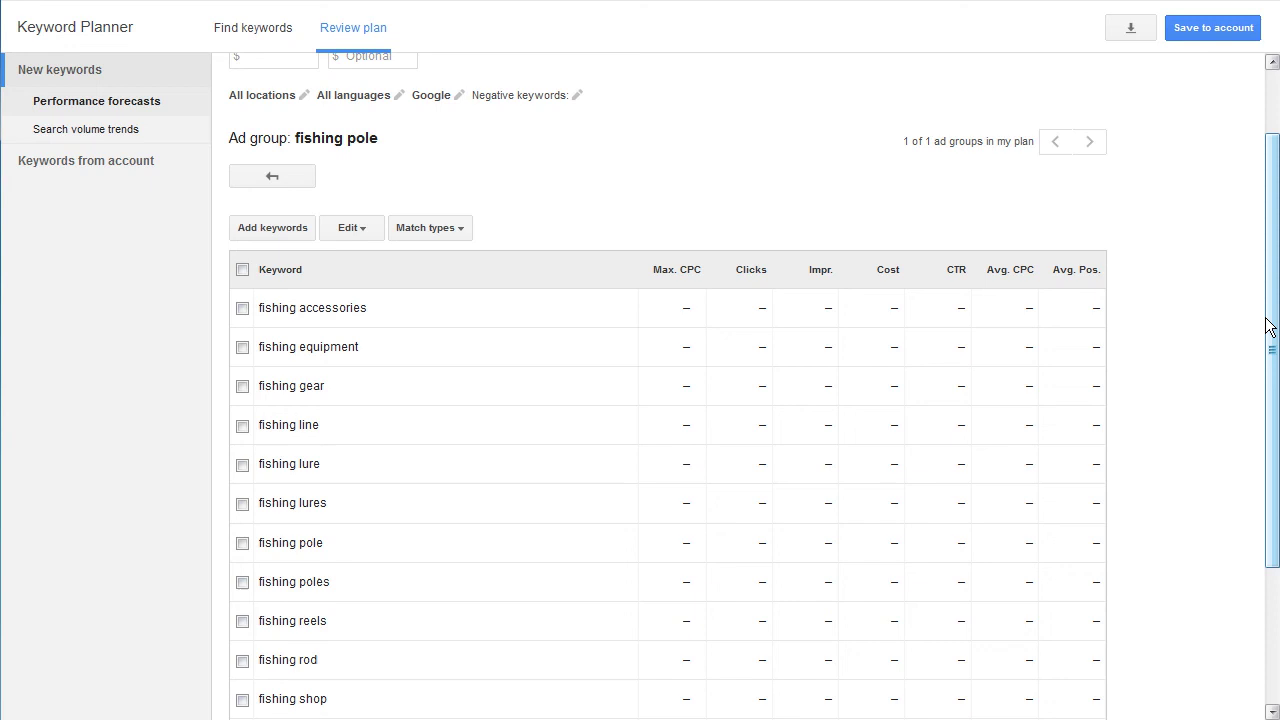
scroll(1272, 323, "up", 2)
Step: Enter a $100 bid, bringing forecasts to about 74,661 clicks and $193,538 monthly cost
left_click(271, 145)
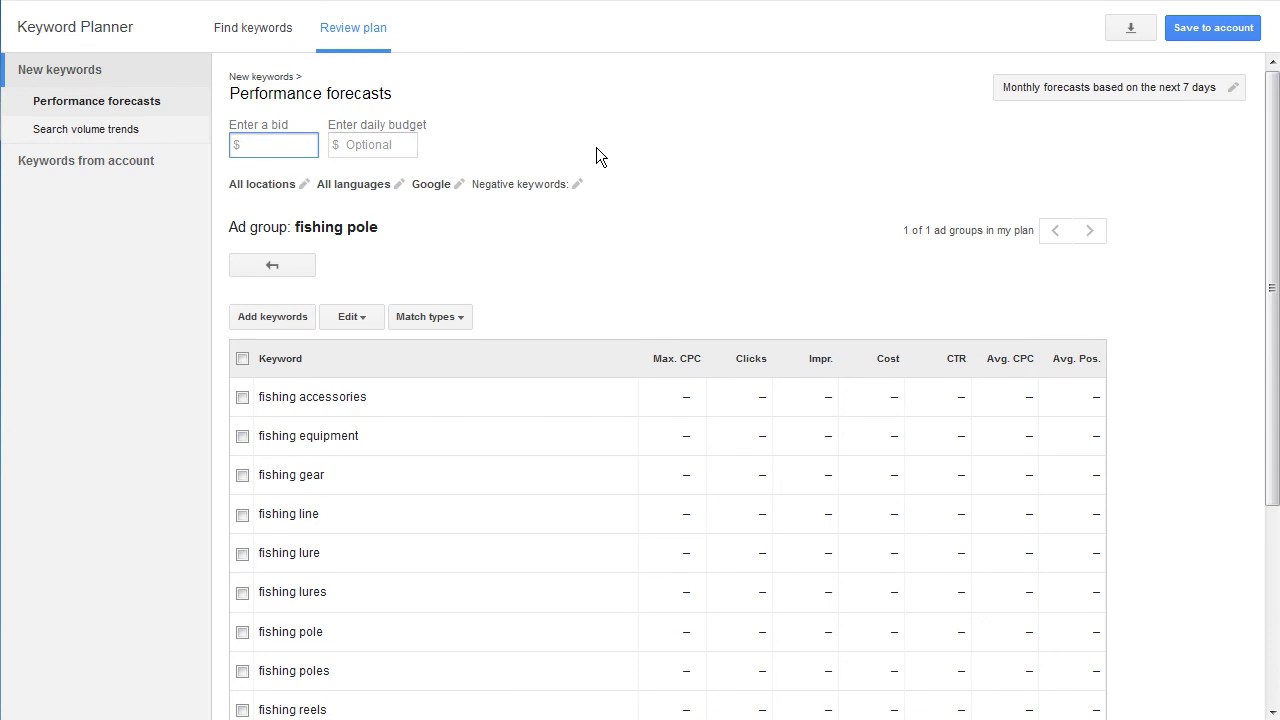
type("100")
key("Return")
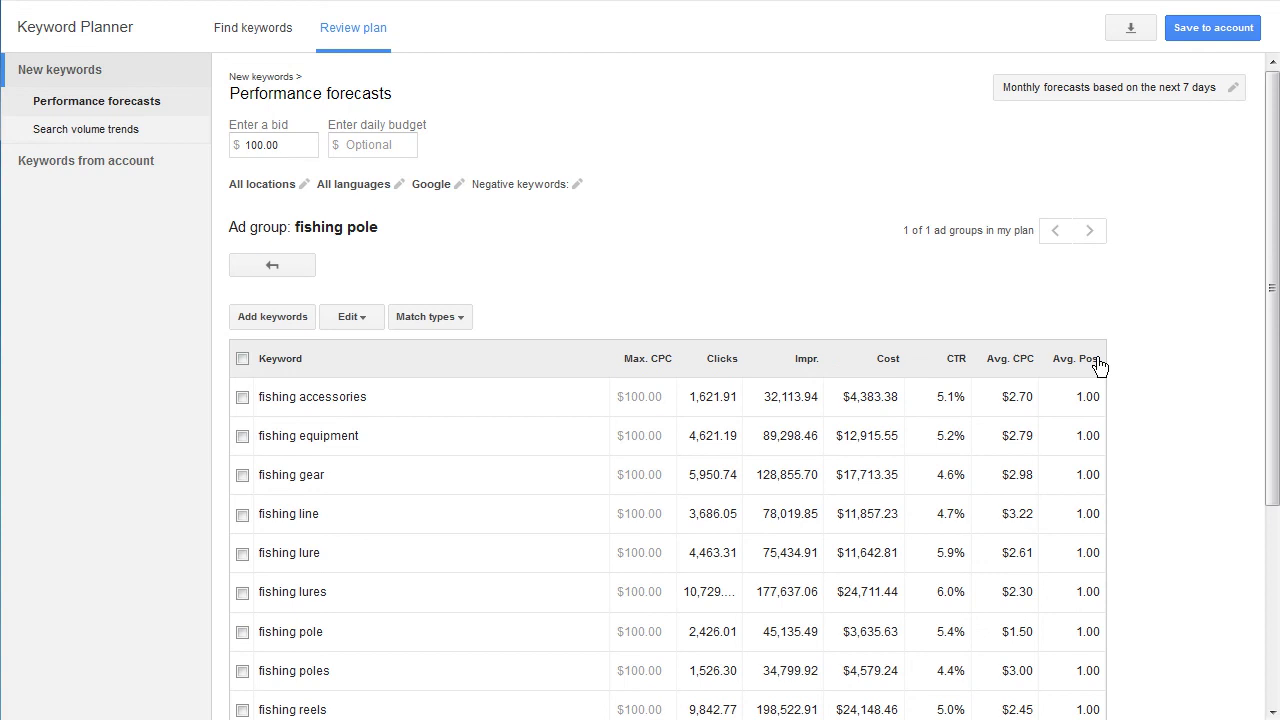
left_click_drag(1266, 322, 1262, 426)
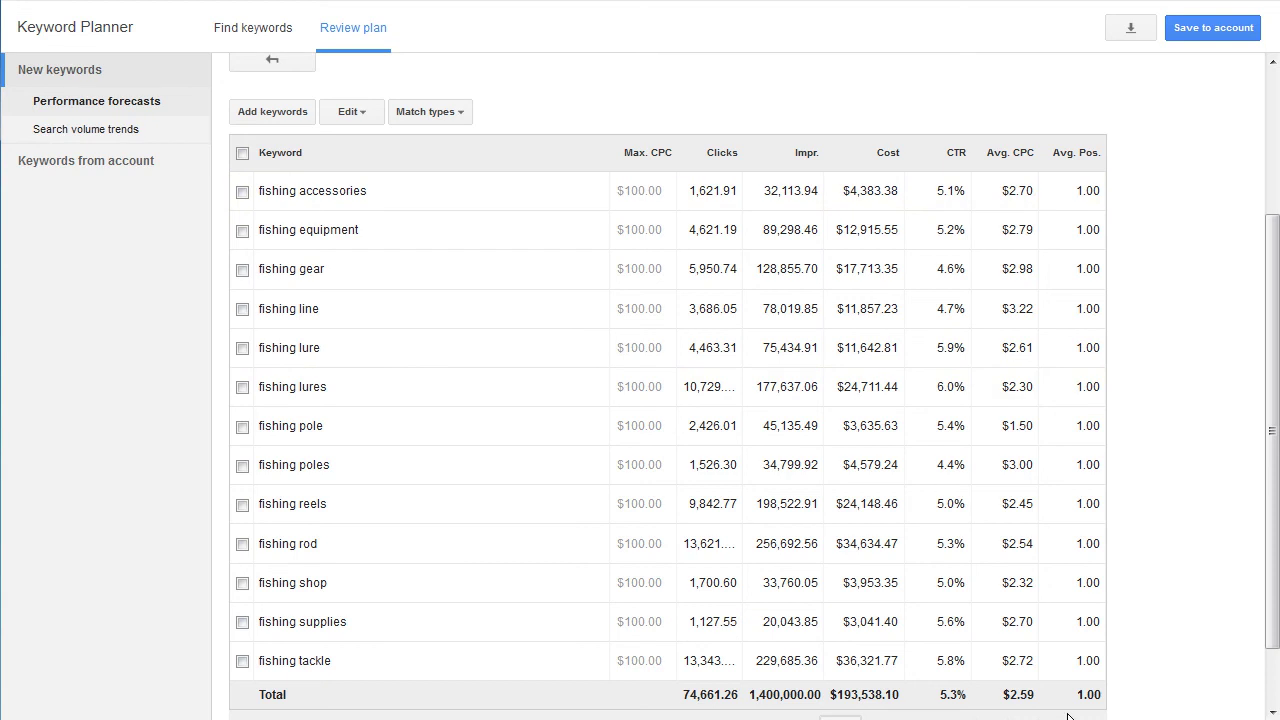
left_click_drag(1270, 430, 1270, 326)
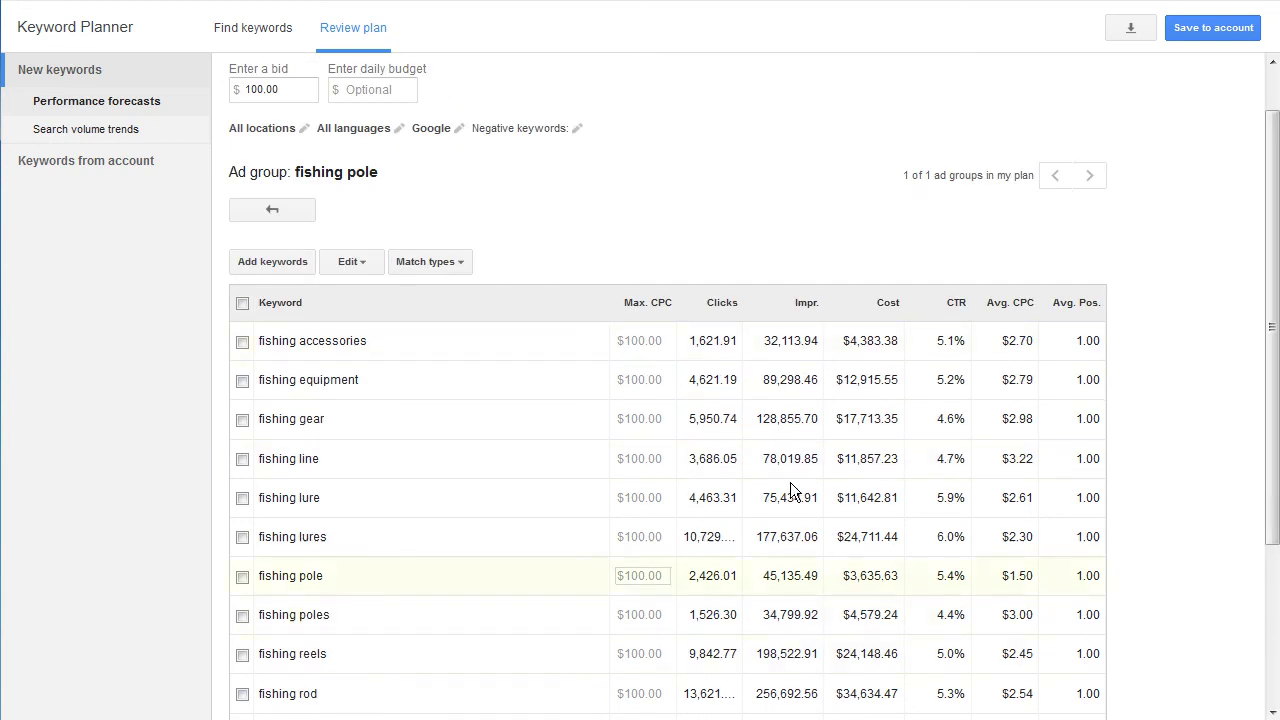
left_click_drag(1269, 320, 1269, 280)
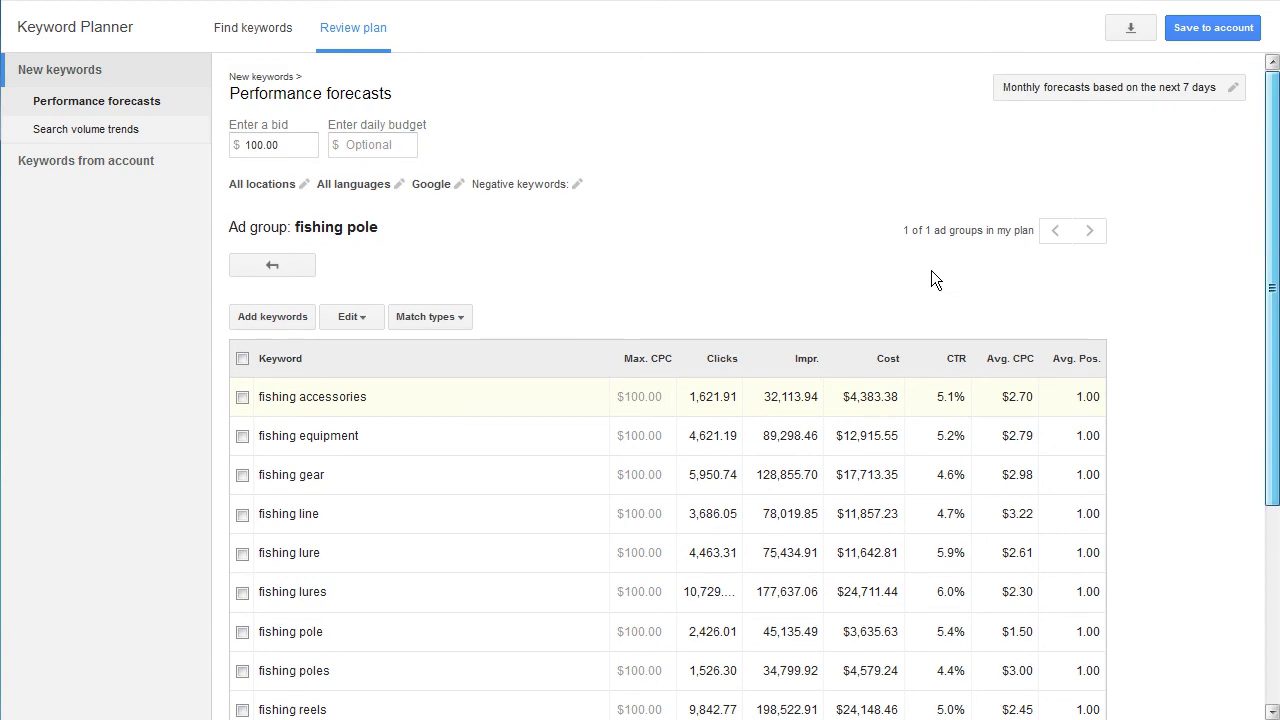
Step: Change all keywords' match type to Exact match and confirm
left_click(437, 318)
mouse_move(428, 372)
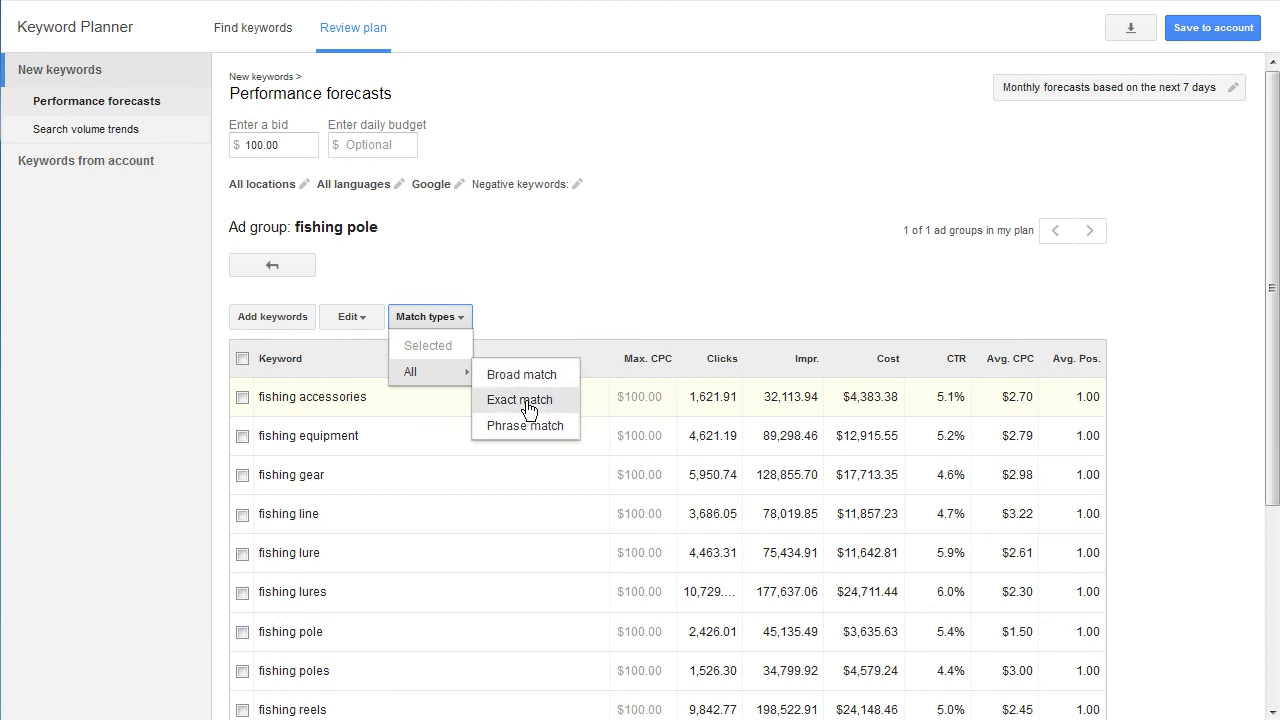
left_click(525, 401)
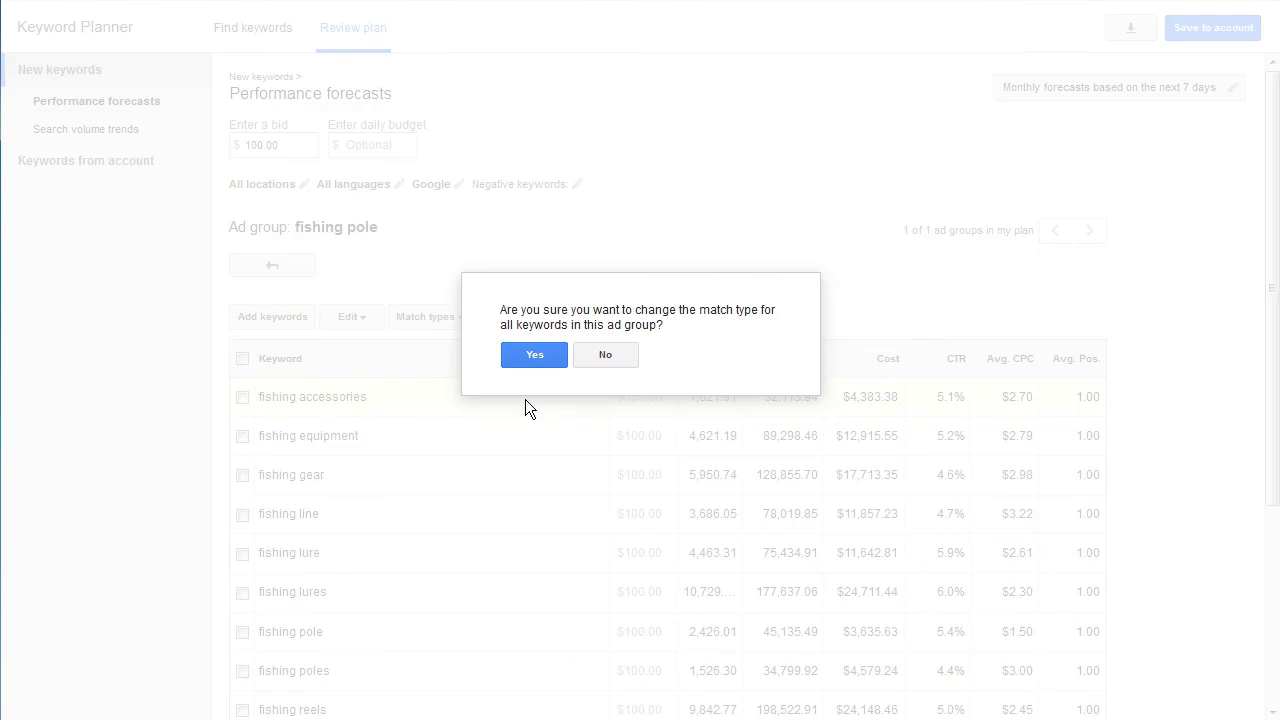
left_click(533, 350)
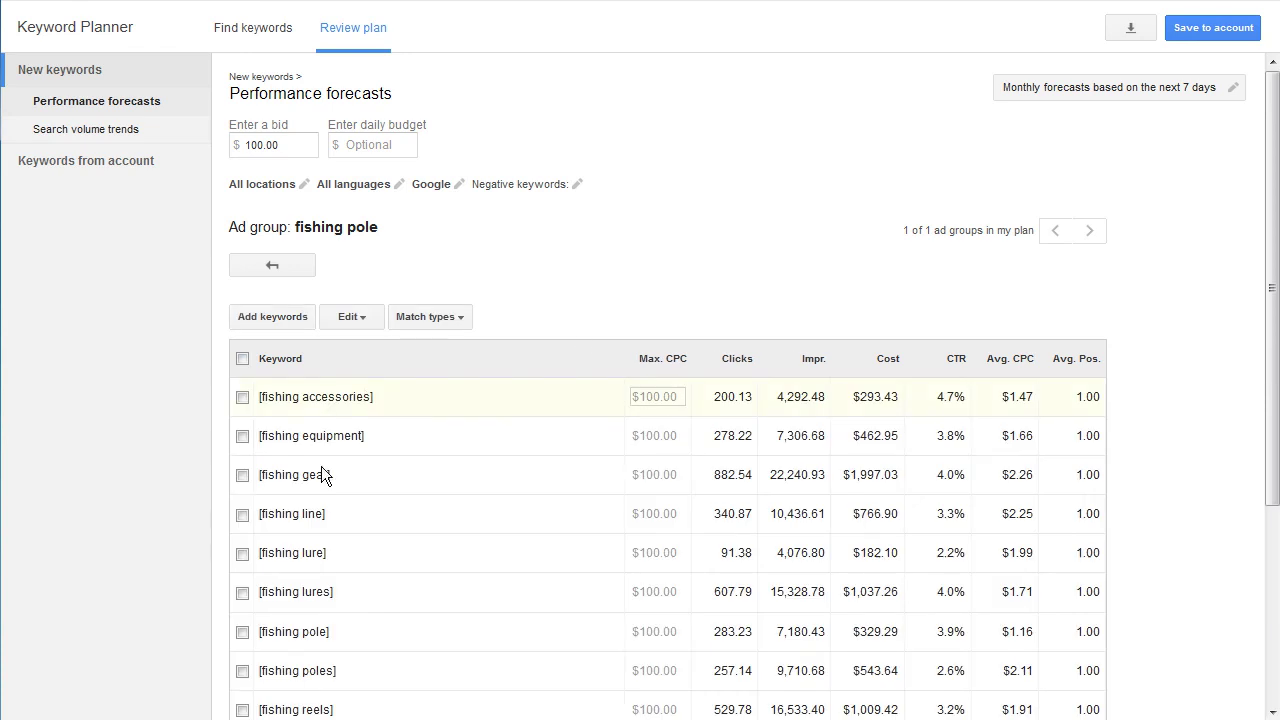
left_click_drag(1272, 240, 1262, 372)
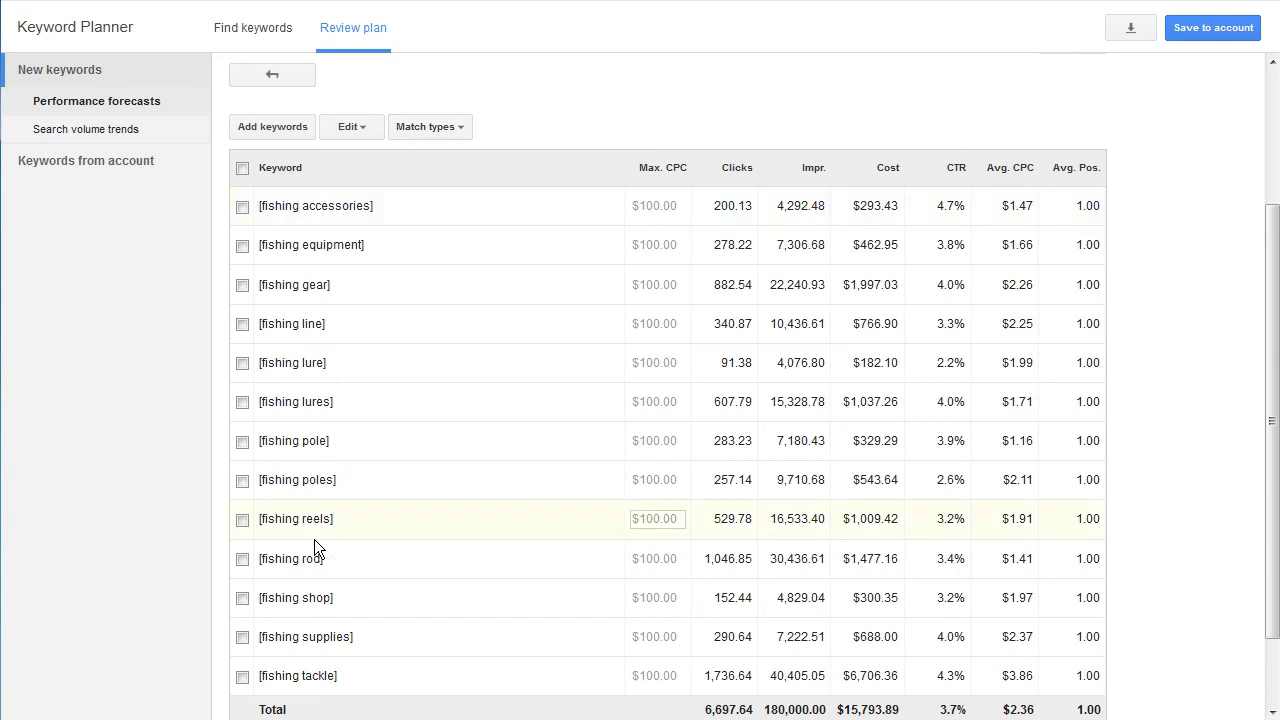
left_click_drag(1273, 289, 1273, 155)
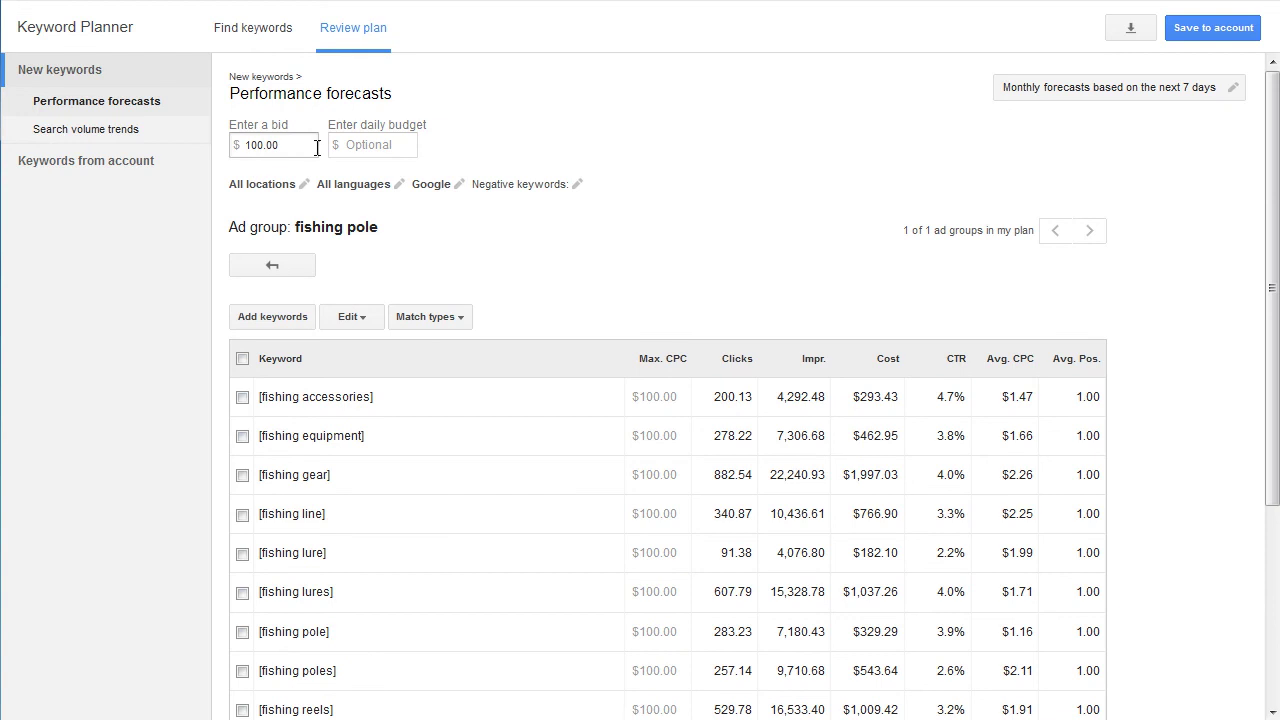
left_click(278, 144)
left_click_drag(1271, 285, 1271, 461)
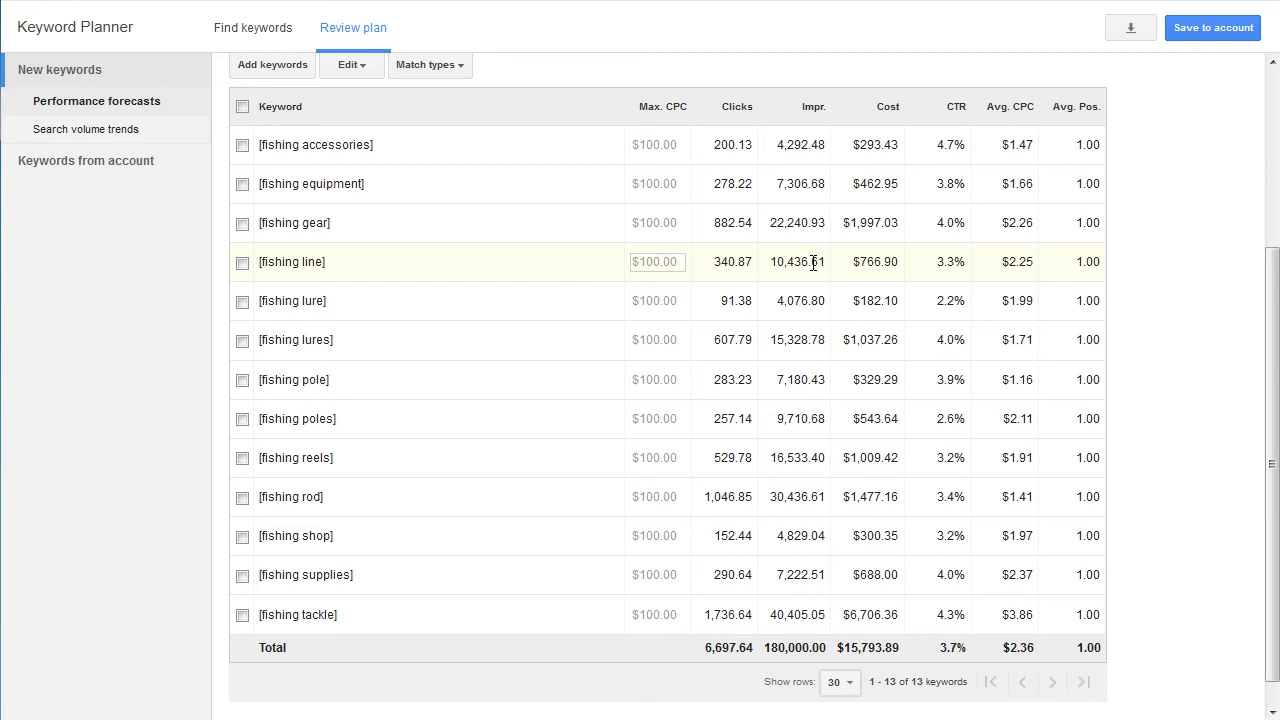
left_click_drag(1276, 285, 1276, 104)
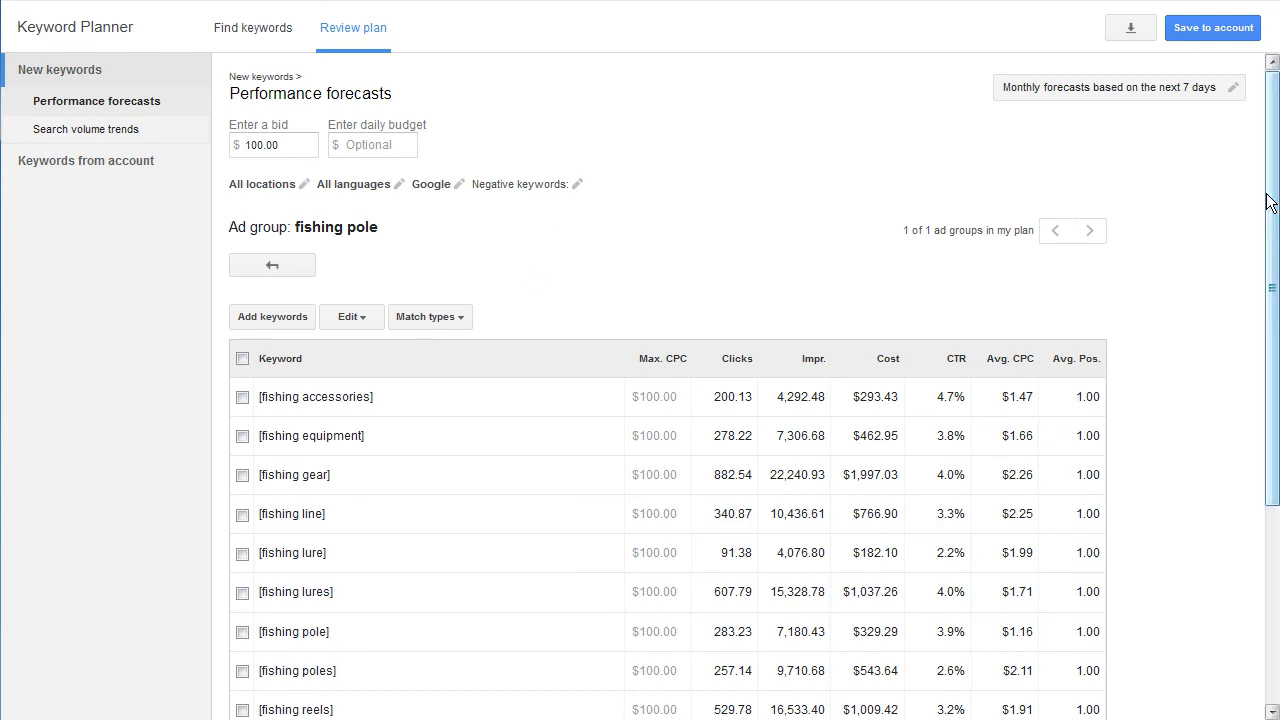
left_click_drag(1272, 192, 1242, 362)
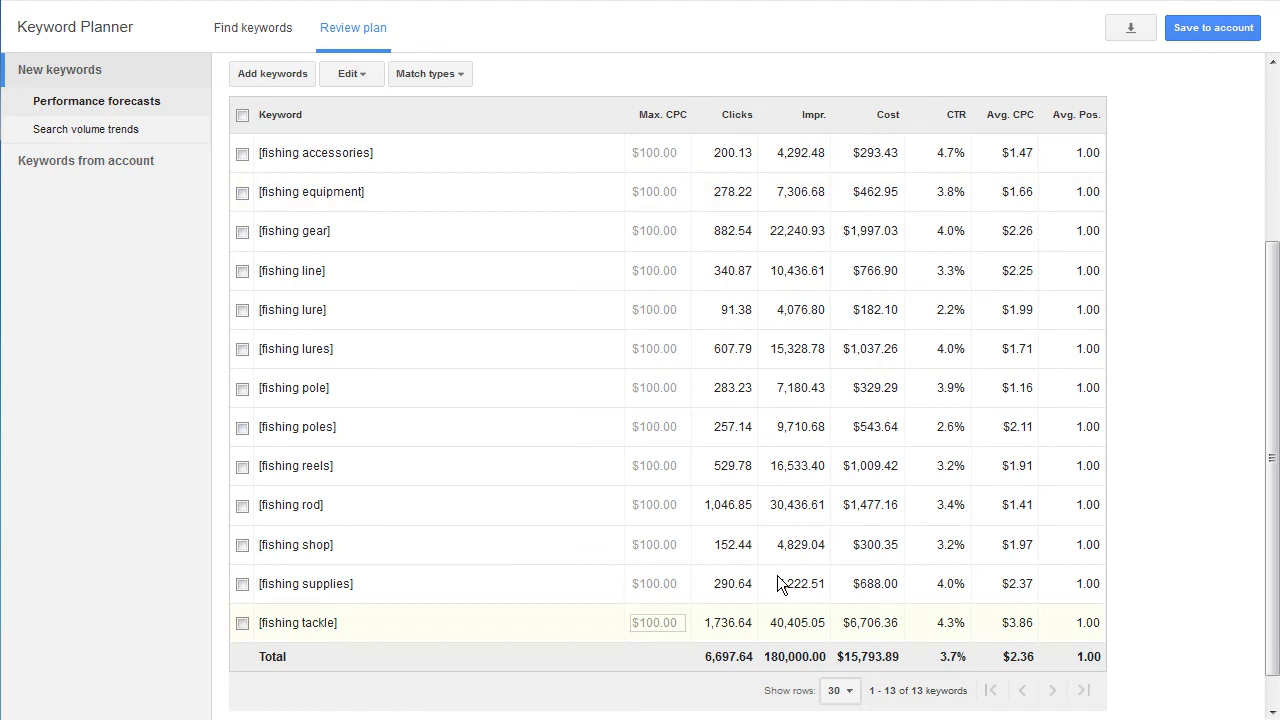
scroll(916, 200, "up", 3)
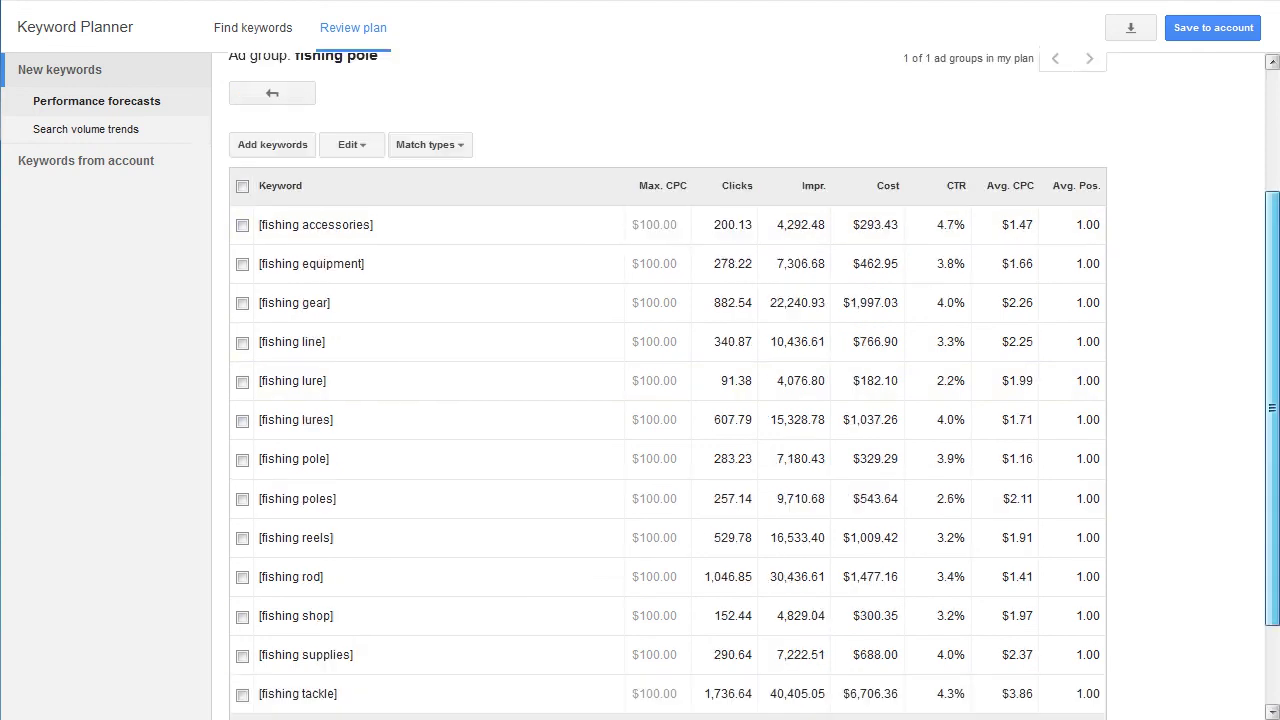